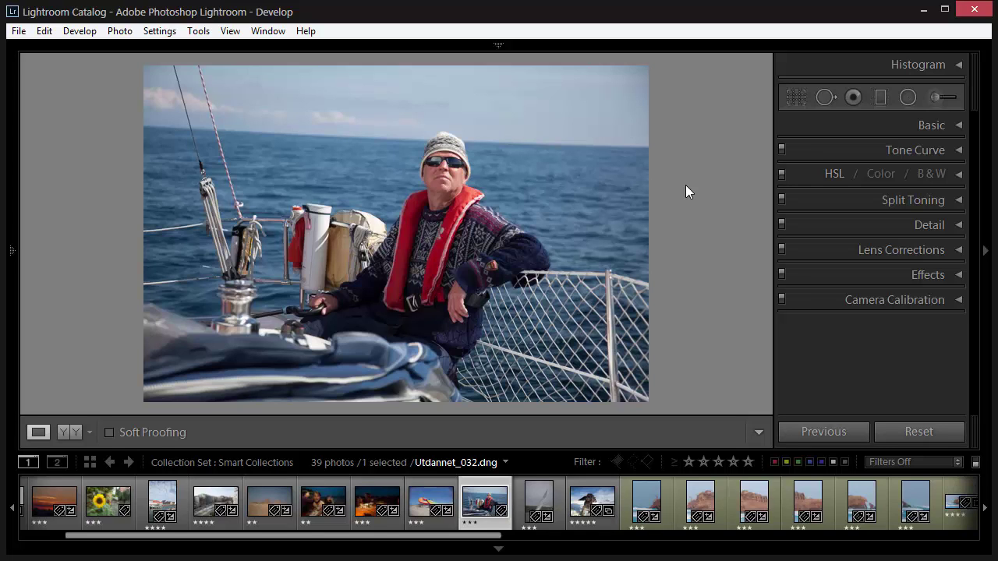
Step: Level the sailing photo's sea horizon at −2.37°, then select the night city photo
{"action": "left_click", "coordinate": [795, 97]}
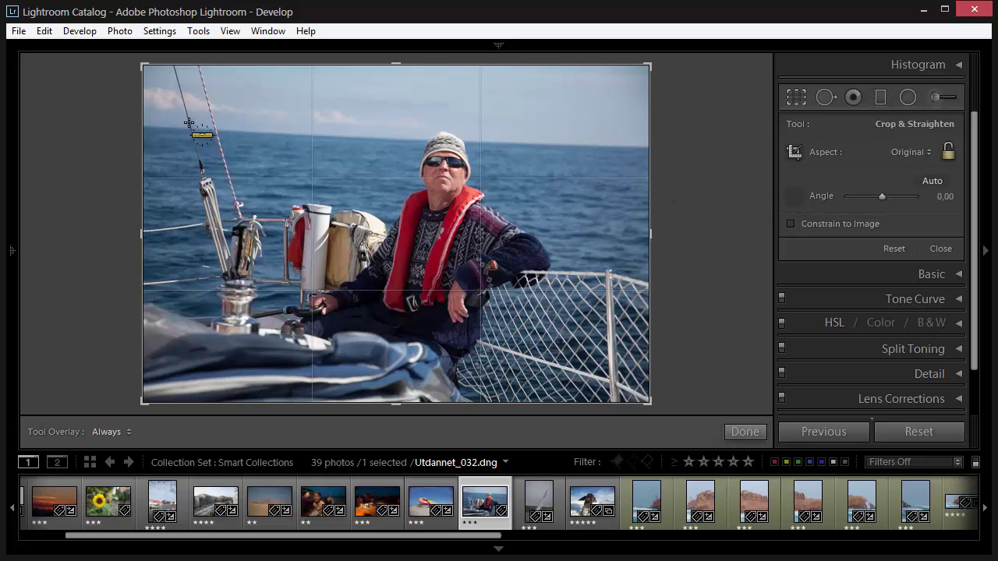
{"action": "left_click_drag", "start_coordinate": [154, 127], "coordinate": [700, 149]}
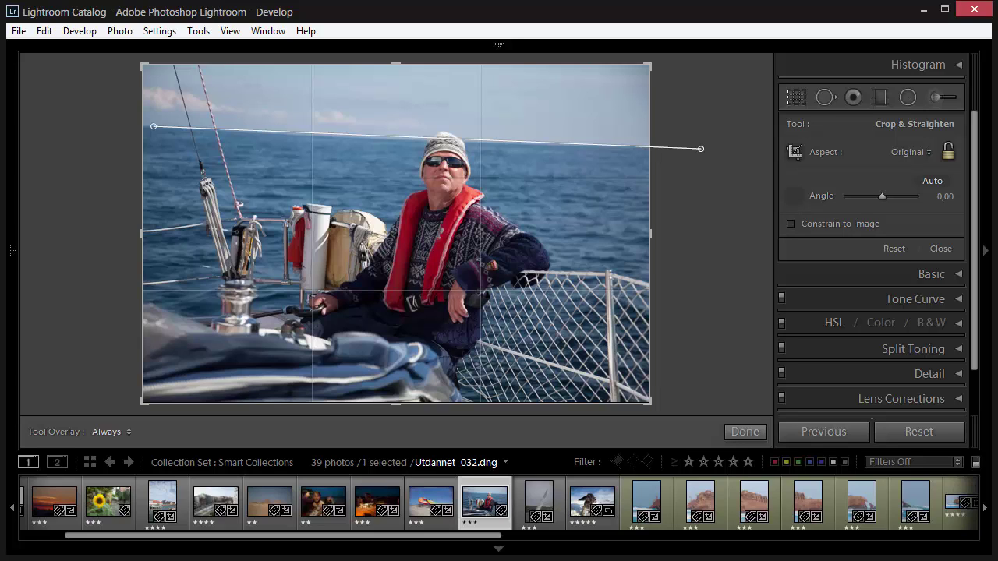
{"action": "left_click_drag", "start_coordinate": [700, 149], "coordinate": [700, 149]}
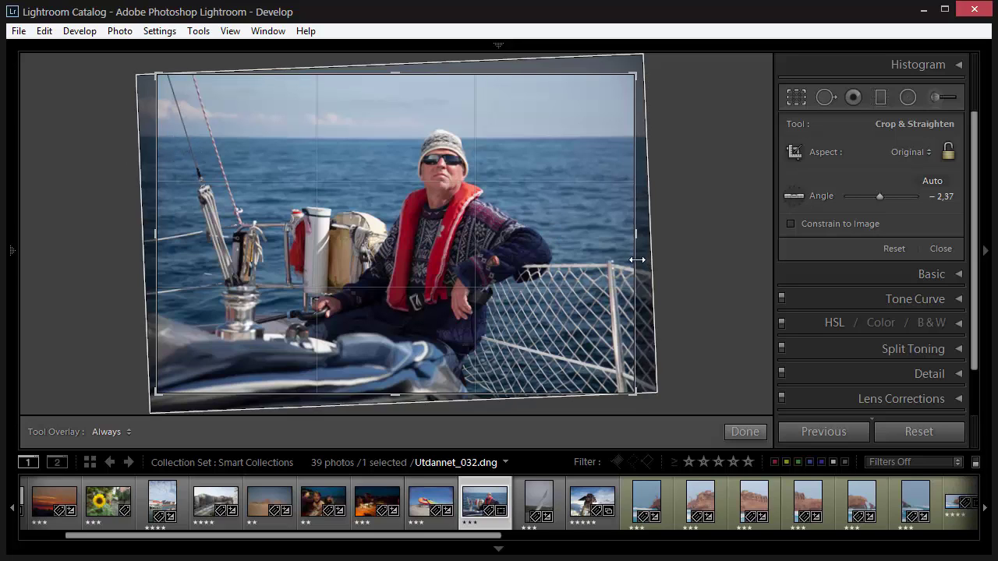
{"action": "left_click", "coordinate": [745, 431]}
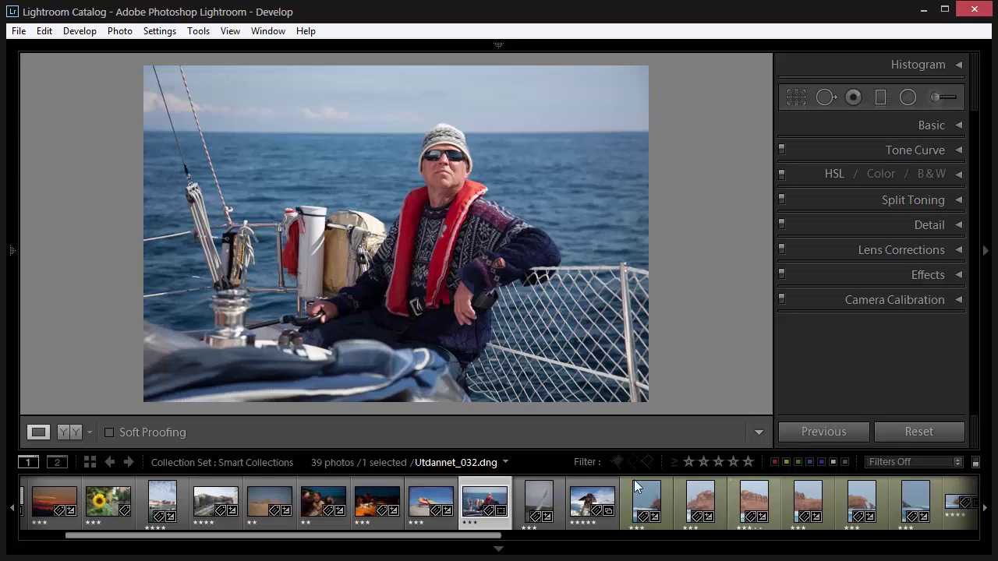
{"action": "scroll", "coordinate": [781, 511], "scroll_direction": "down", "scroll_amount": 5}
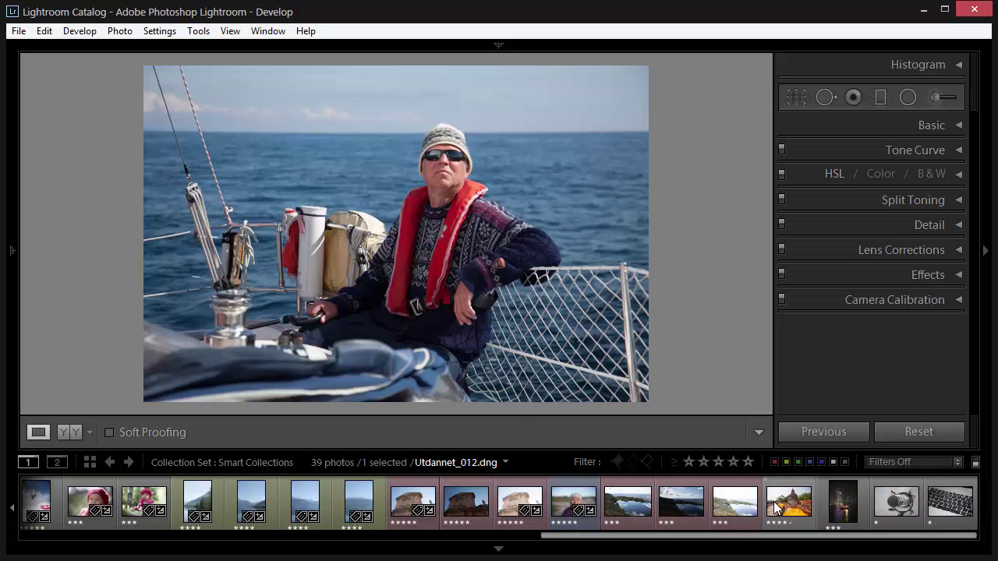
{"action": "left_click", "coordinate": [843, 499]}
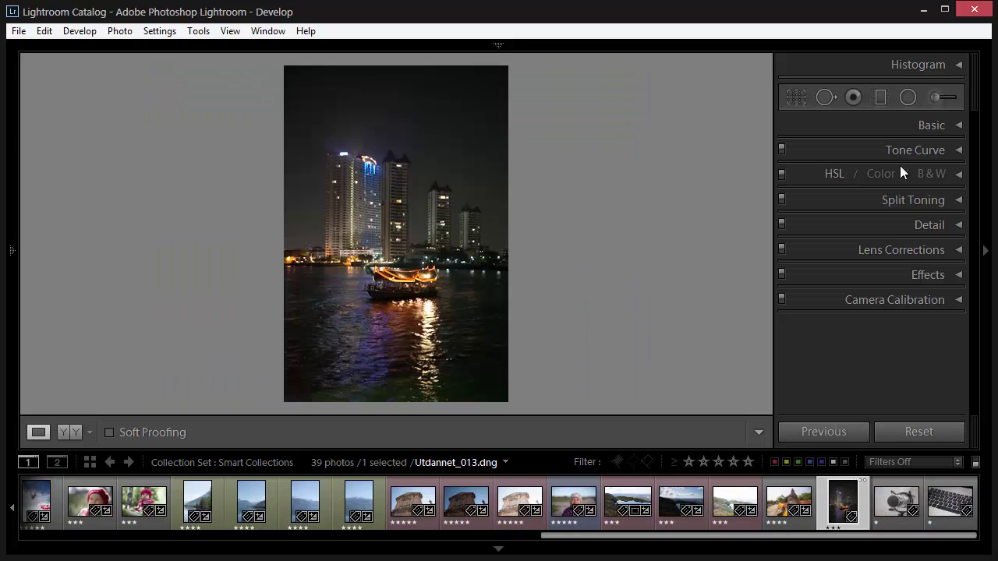
Step: Straighten the night city photo −0.40° along the tower's vertical edge and commit the crop
{"action": "left_click", "coordinate": [797, 97]}
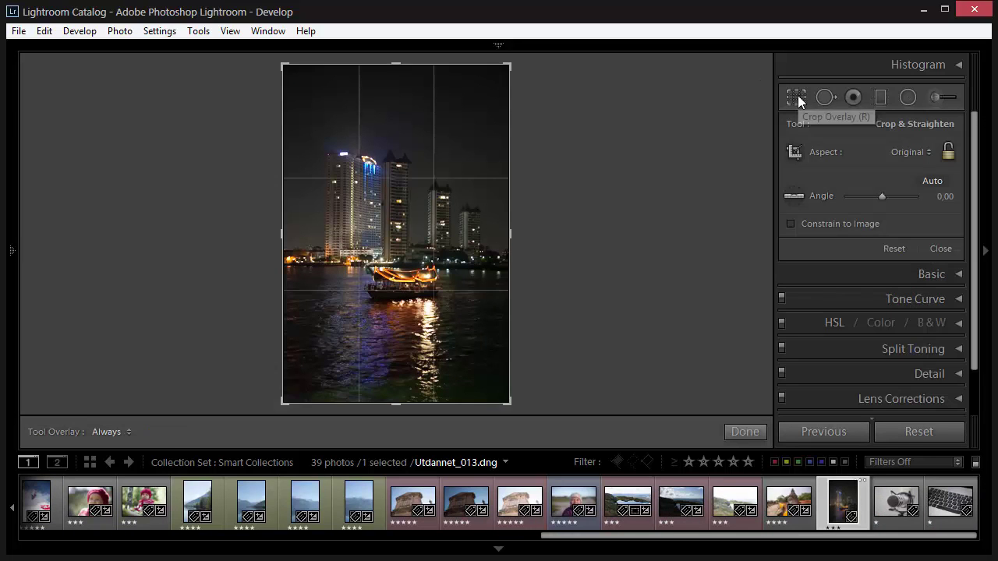
{"action": "left_click", "coordinate": [794, 196]}
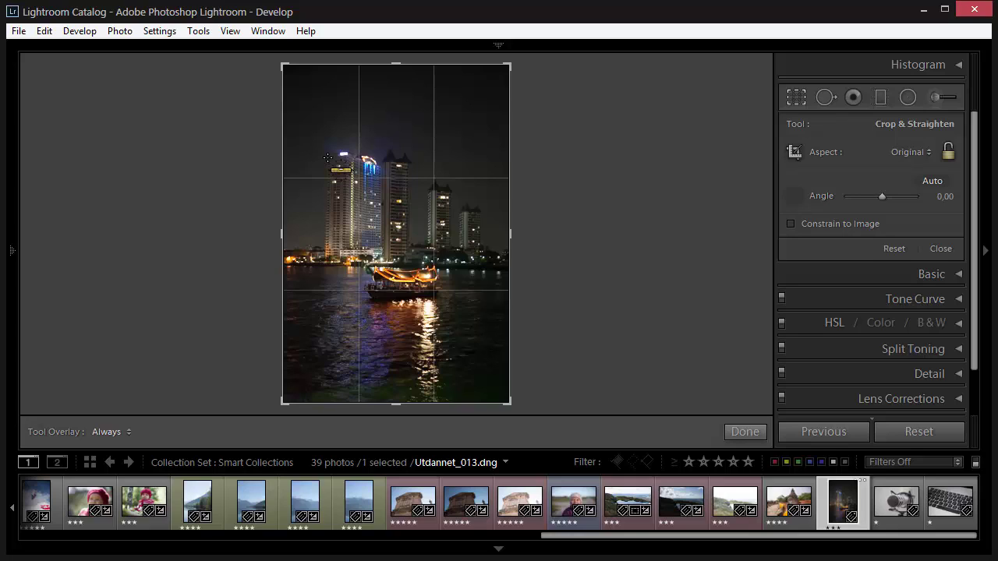
{"action": "left_click_drag", "start_coordinate": [328, 158], "coordinate": [326, 269]}
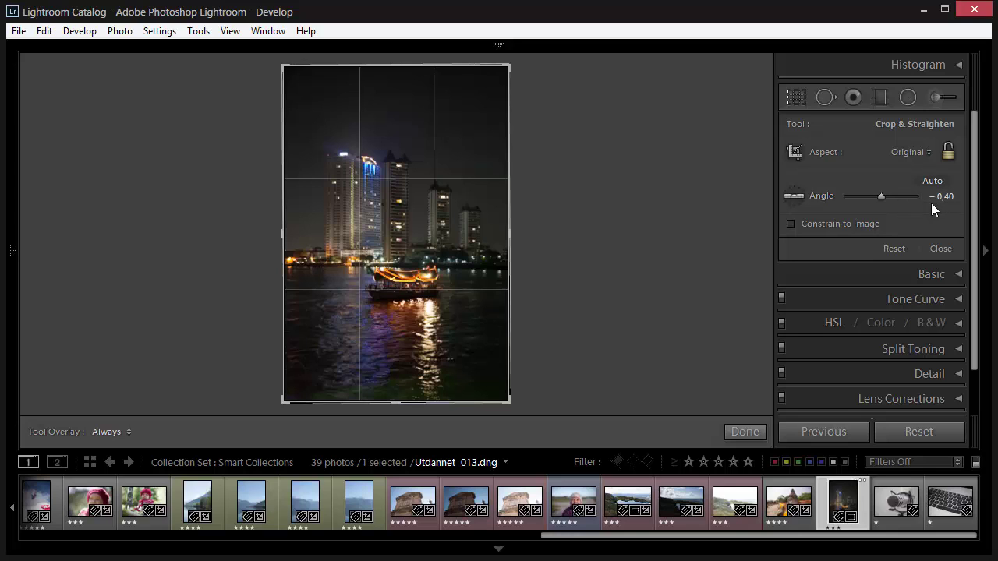
{"action": "key", "text": "r"}
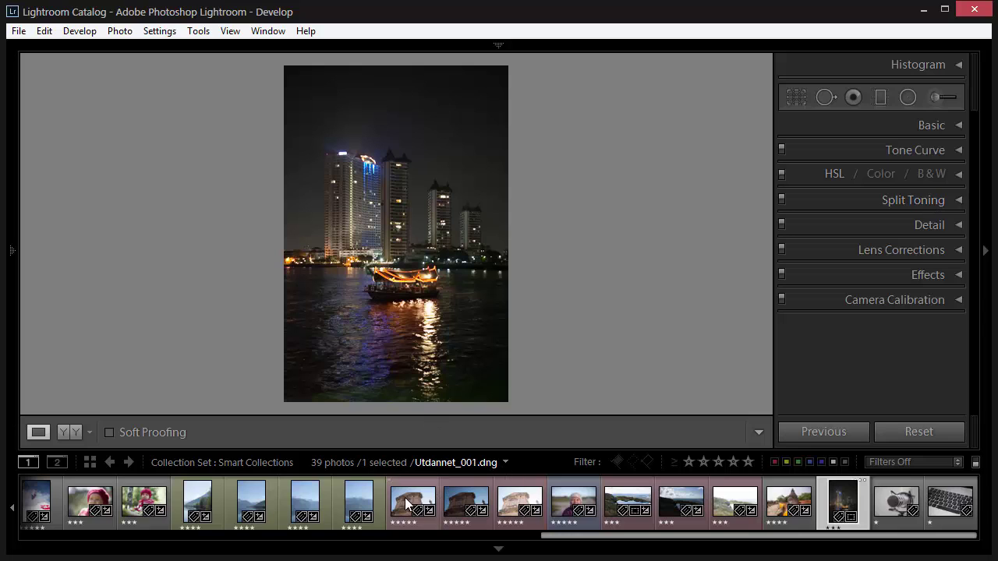
Step: Open the lighthouse photo in cropping and try Auto straighten, which fails
{"action": "scroll", "coordinate": [405, 498], "scroll_direction": "up", "scroll_amount": 3}
{"action": "scroll", "coordinate": [408, 498], "scroll_direction": "up", "scroll_amount": 5}
{"action": "scroll", "coordinate": [277, 506], "scroll_direction": "up", "scroll_amount": 3}
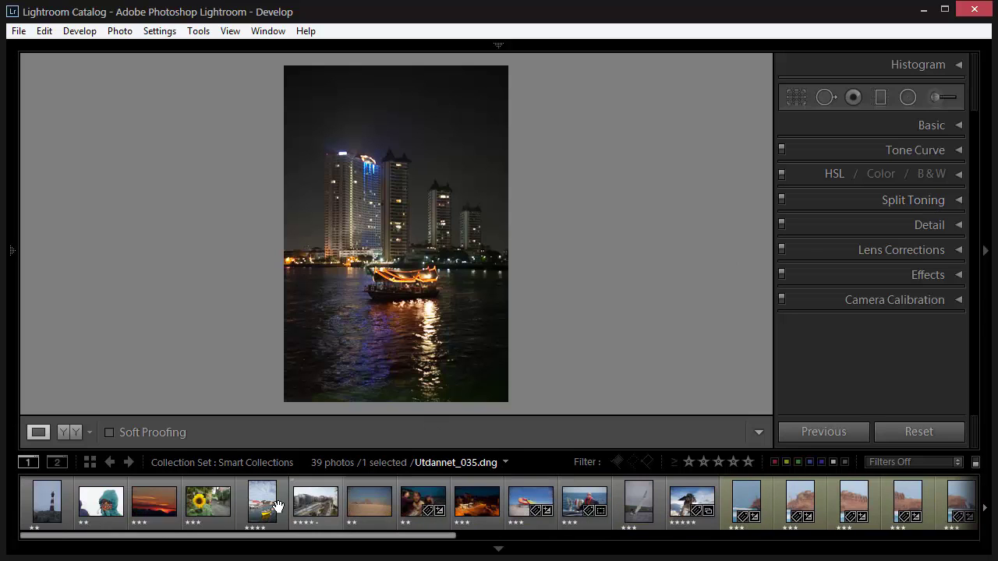
{"action": "left_click", "coordinate": [46, 513]}
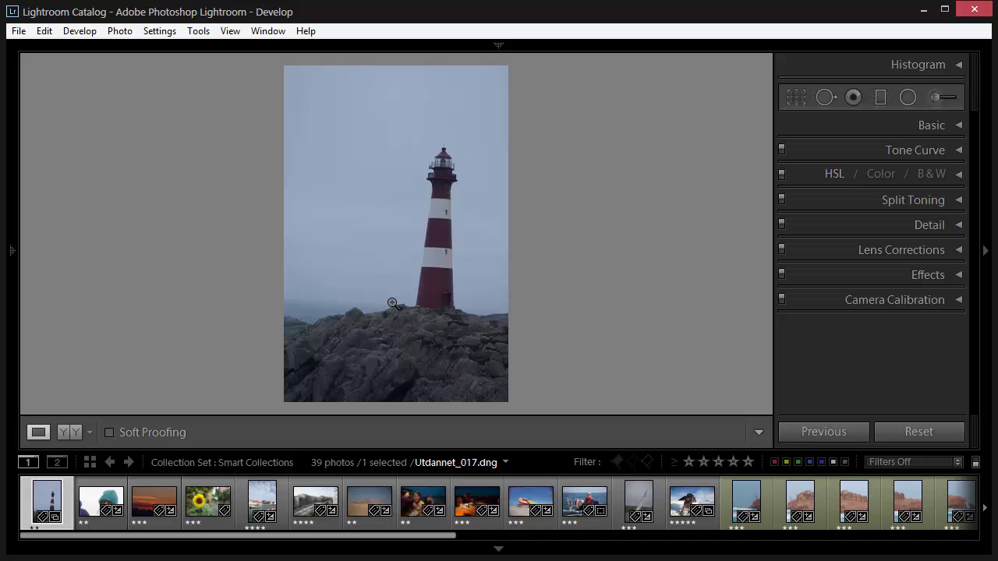
{"action": "left_click", "coordinate": [797, 96]}
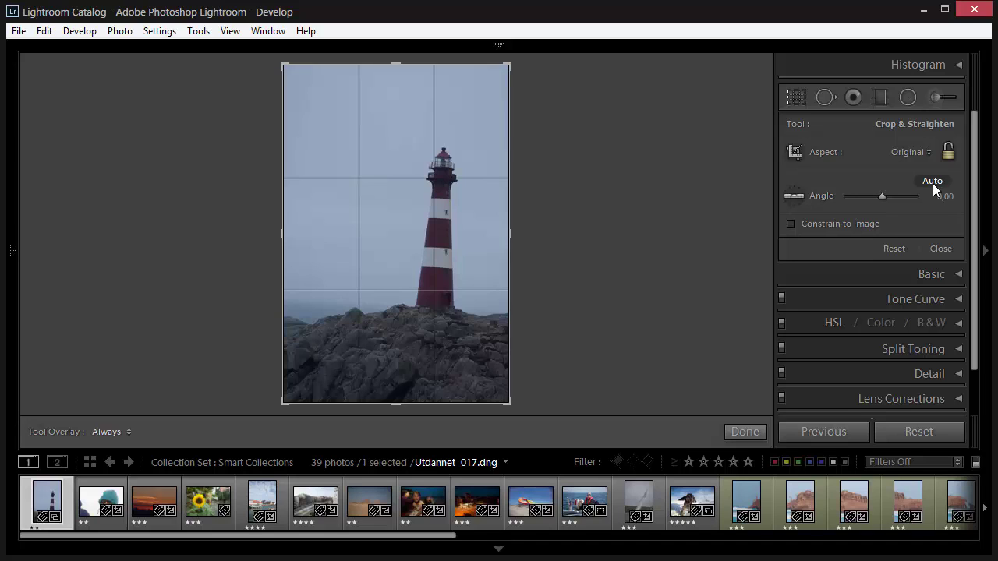
{"action": "left_click", "coordinate": [934, 183]}
Step: Move past the yellow boat photo to the snowy dog photo; Auto straighten fails, leaving 0.00
{"action": "left_click", "coordinate": [255, 504]}
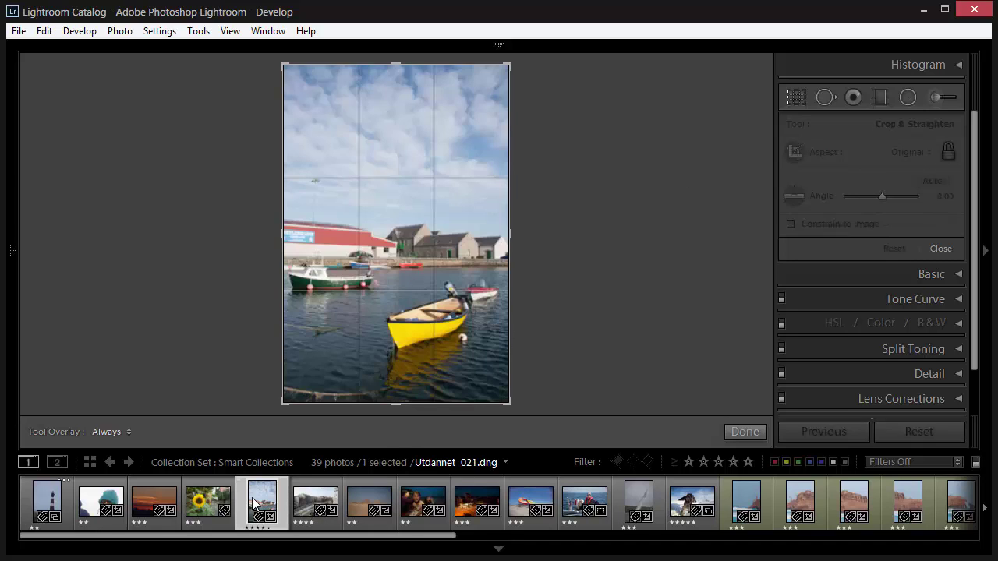
{"action": "scroll", "coordinate": [351, 499], "scroll_direction": "down", "scroll_amount": 3}
{"action": "scroll", "coordinate": [468, 499], "scroll_direction": "down", "scroll_amount": 3}
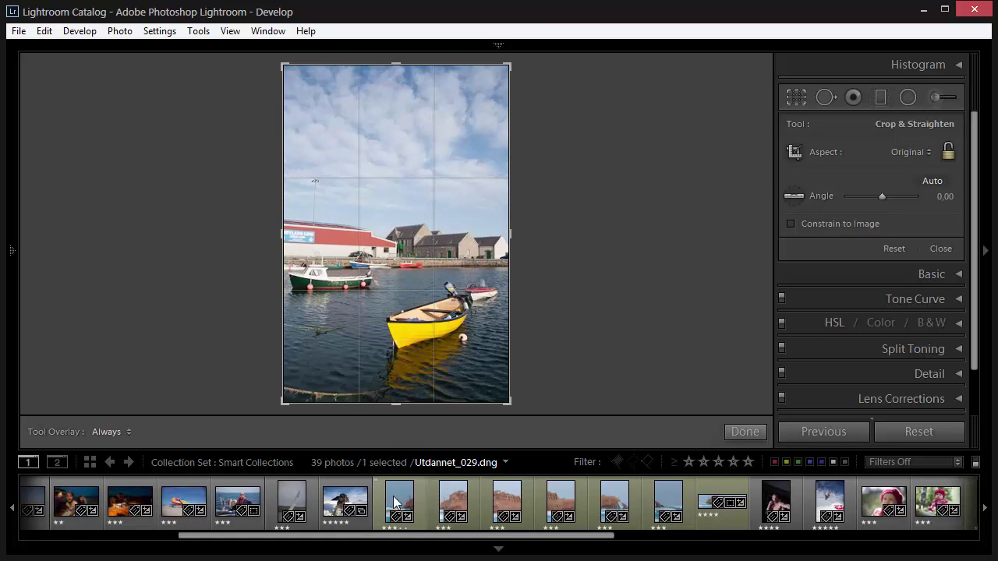
{"action": "left_click", "coordinate": [345, 503]}
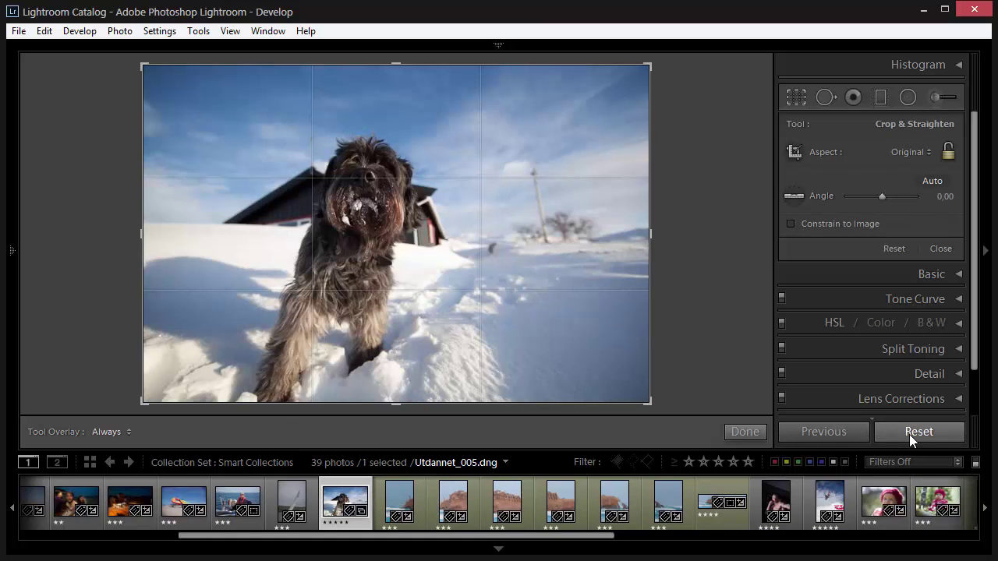
{"action": "left_click", "coordinate": [930, 181]}
{"action": "scroll", "coordinate": [650, 489], "scroll_direction": "down", "scroll_amount": 2}
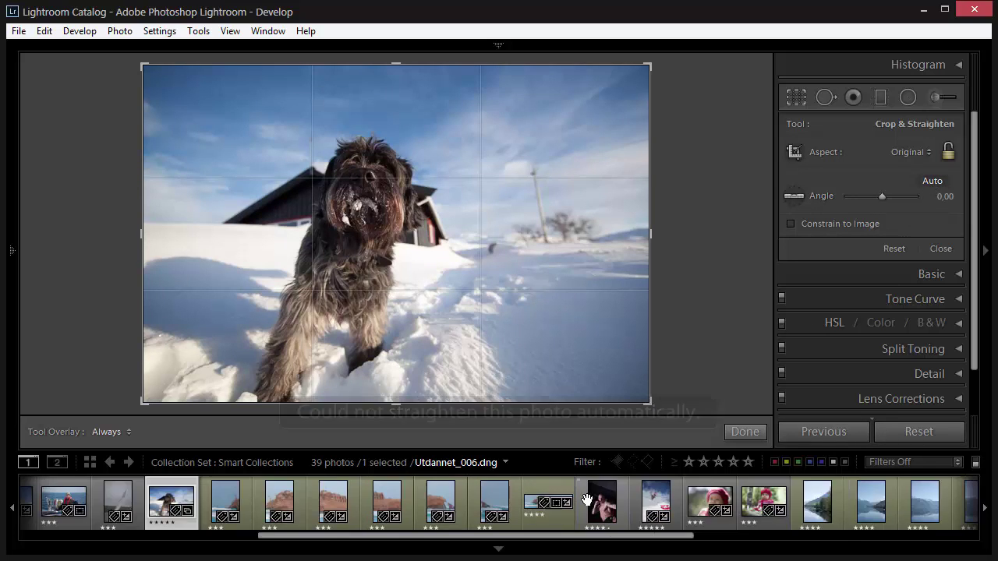
{"action": "scroll", "coordinate": [588, 499], "scroll_direction": "down", "scroll_amount": 3}
{"action": "scroll", "coordinate": [624, 503], "scroll_direction": "down", "scroll_amount": 2}
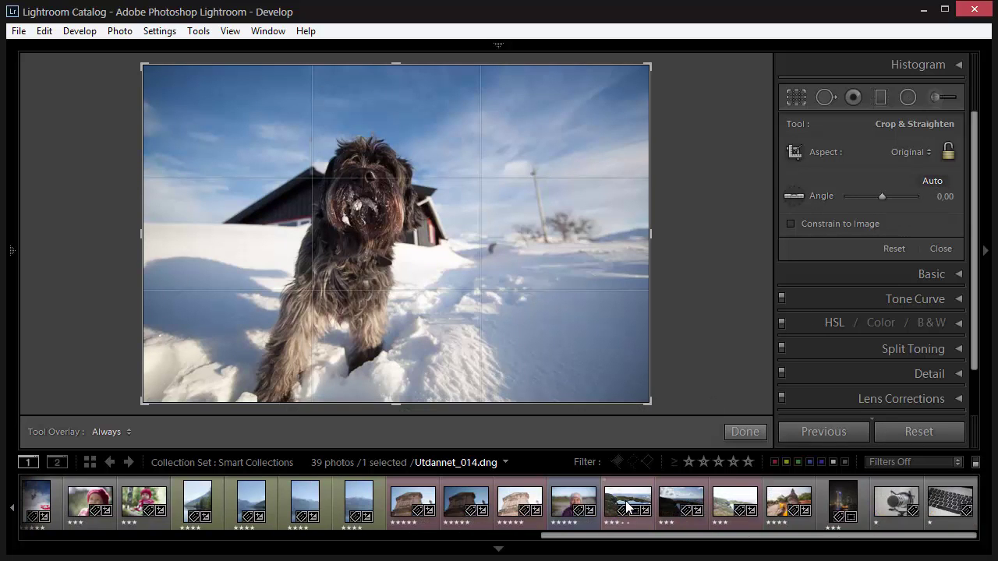
Step: Reset the night city photo's −0.40° rotation, auto-level it to −0.31°, and commit
{"action": "left_click", "coordinate": [843, 503]}
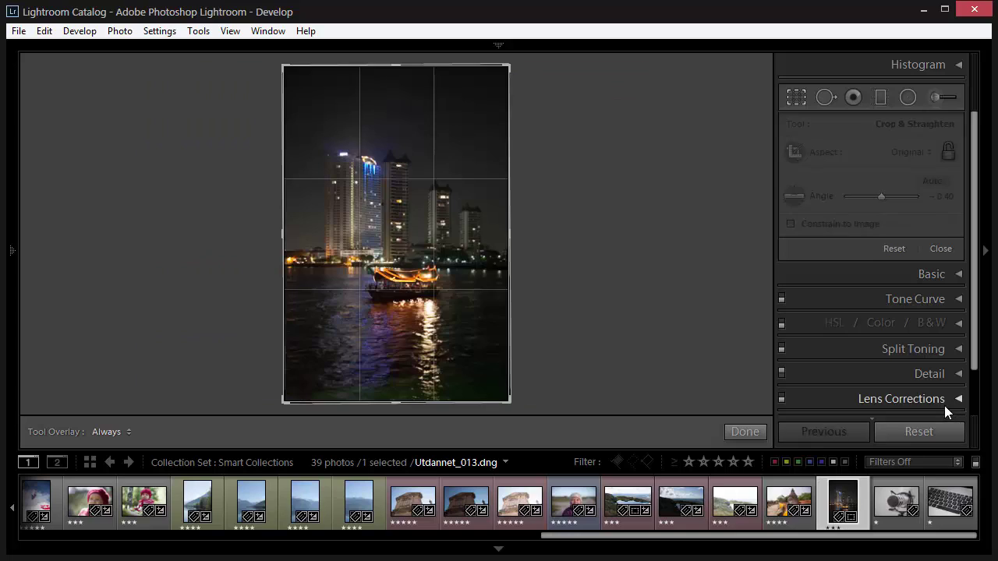
{"action": "left_click", "coordinate": [907, 426]}
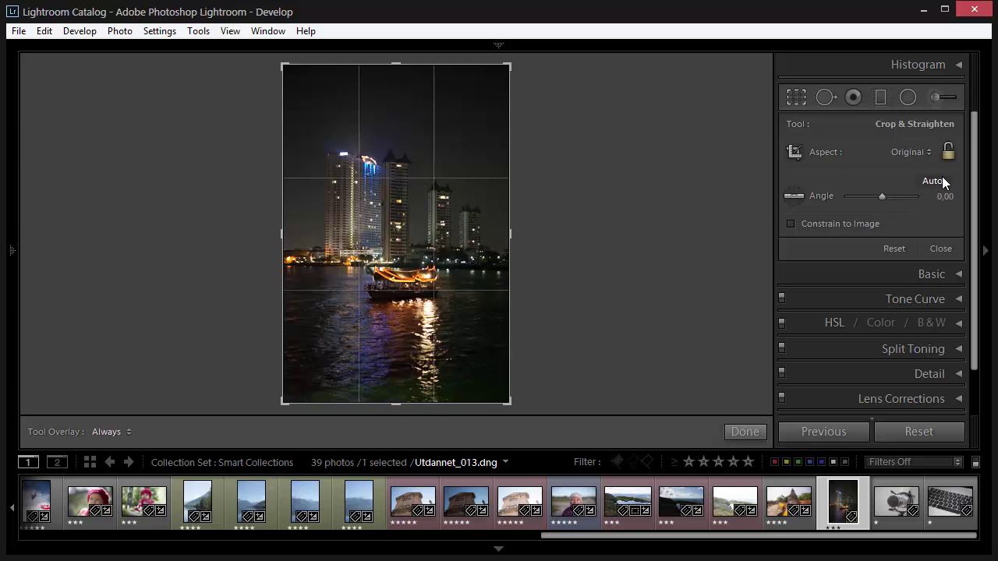
{"action": "left_click", "coordinate": [933, 181]}
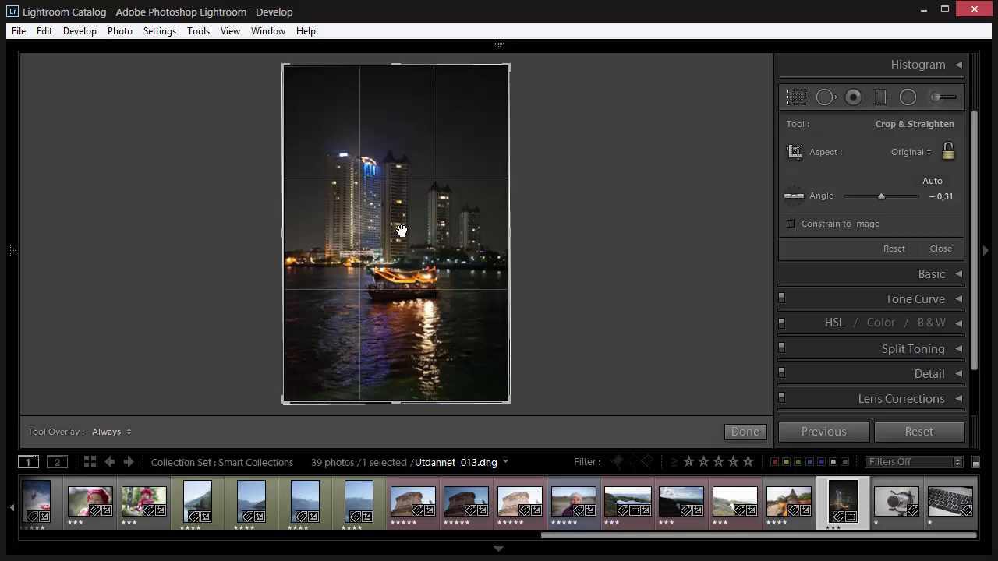
{"action": "left_click", "coordinate": [744, 432]}
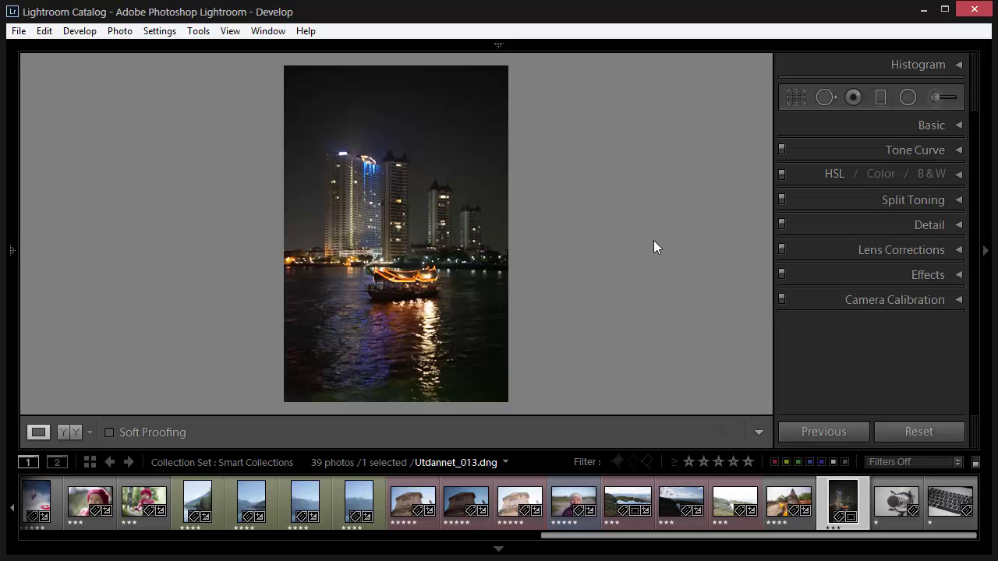